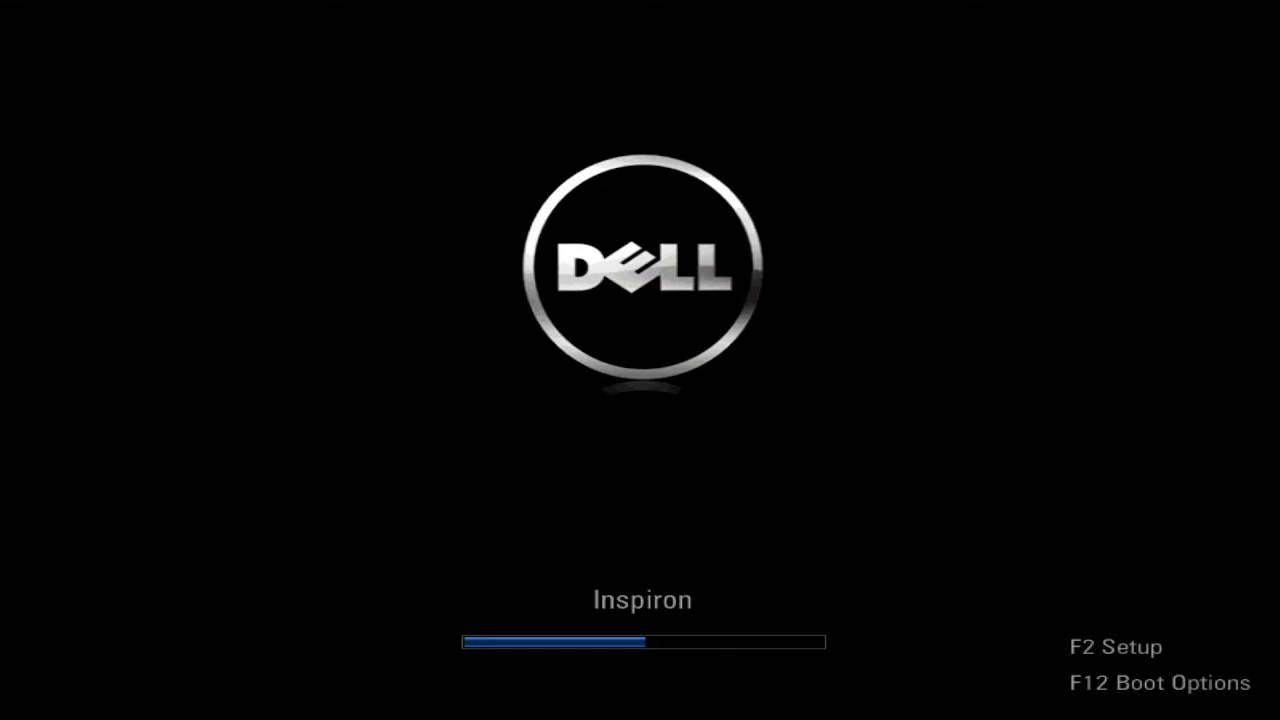
Choose Safe Mode from the F8 Advanced Boot Options menu and boot into it
key(F8)
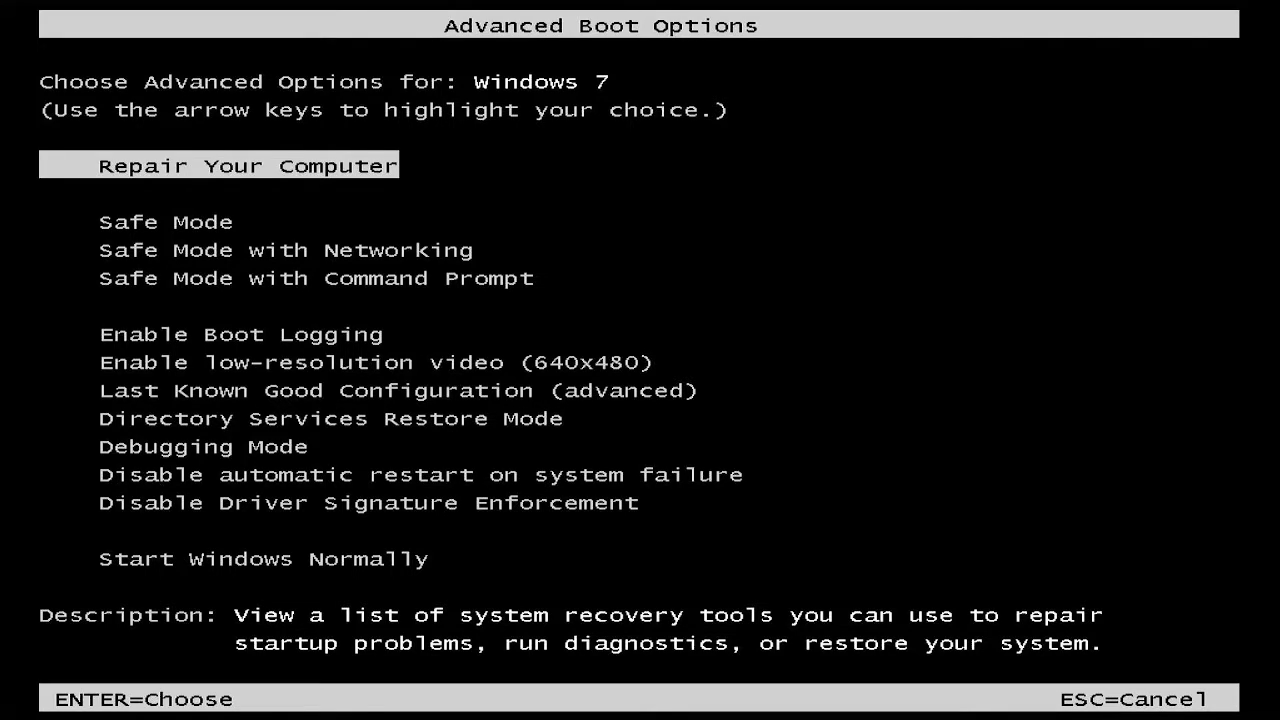
key(Down)
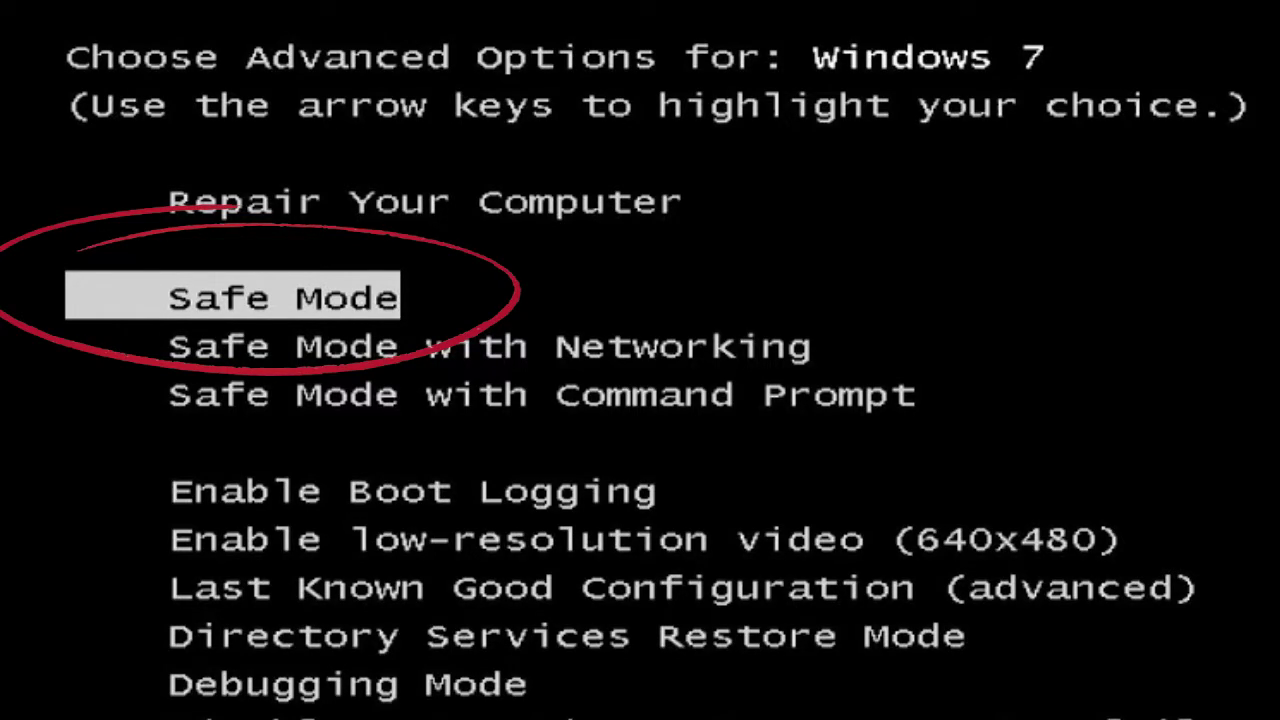
key(Return)
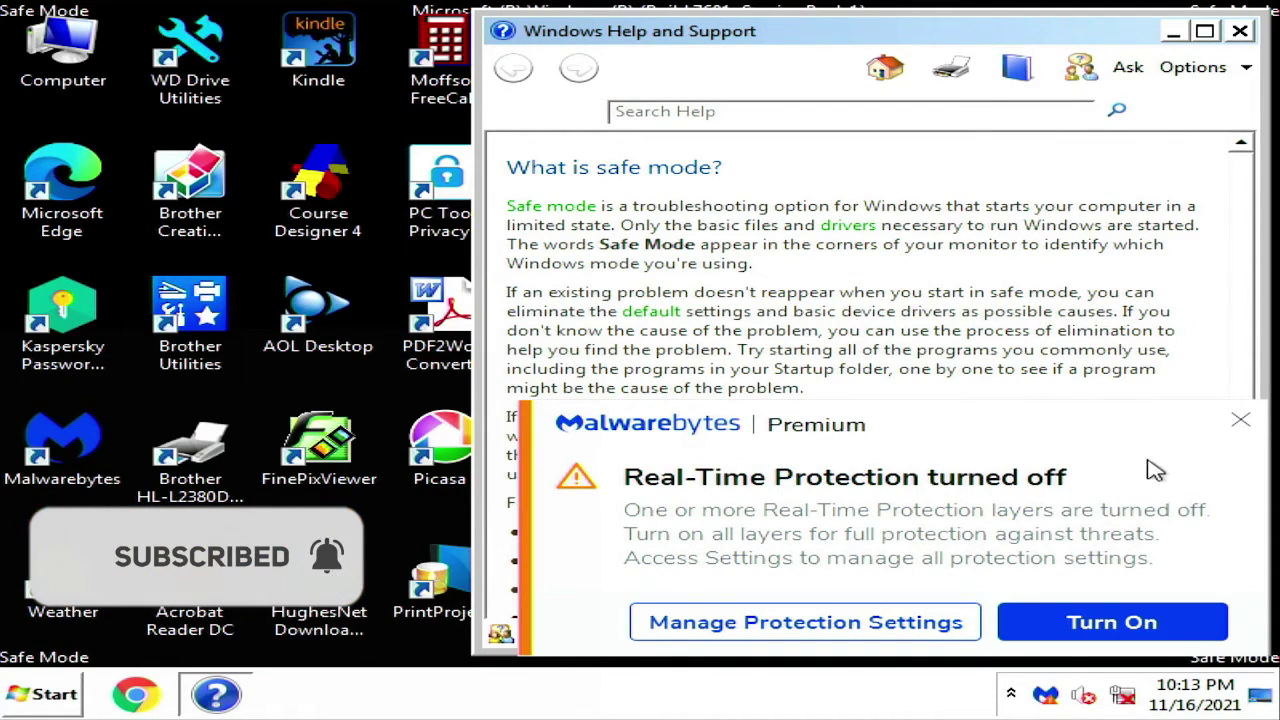
Dismiss the Malwarebytes notice and close the Safe Mode Help and Support window
click(1240, 421)
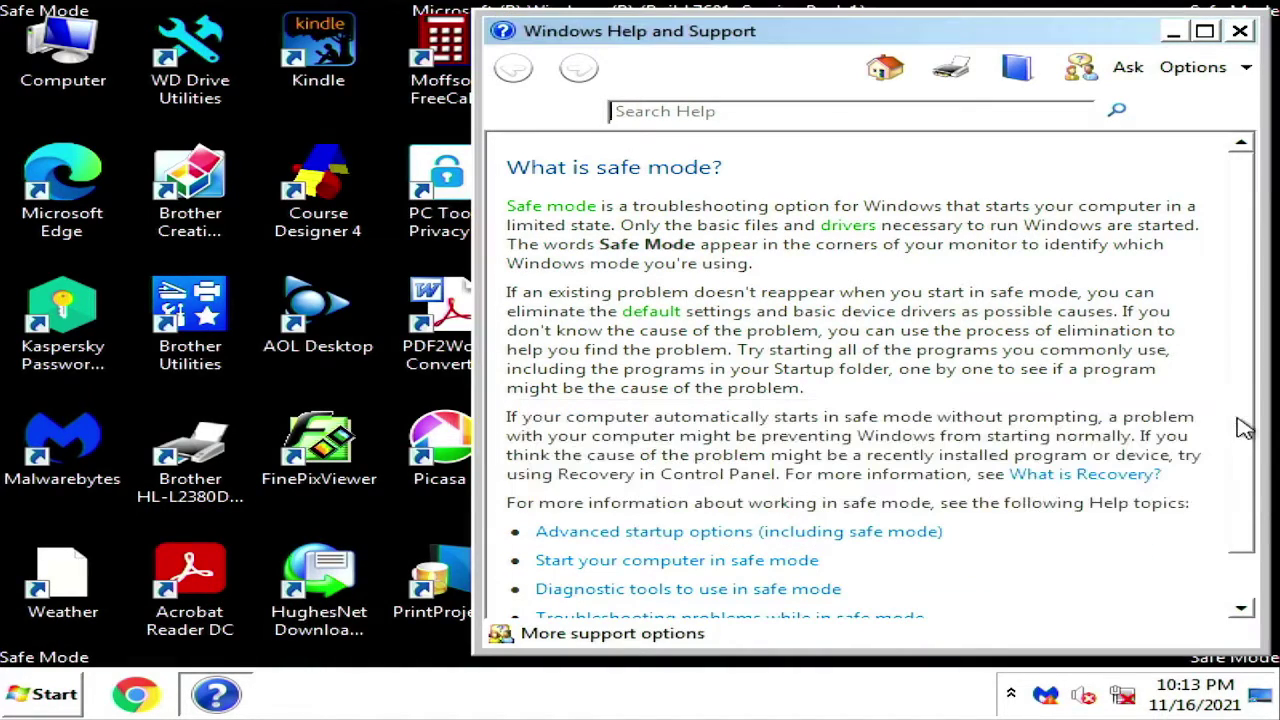
click(1240, 31)
click(38, 698)
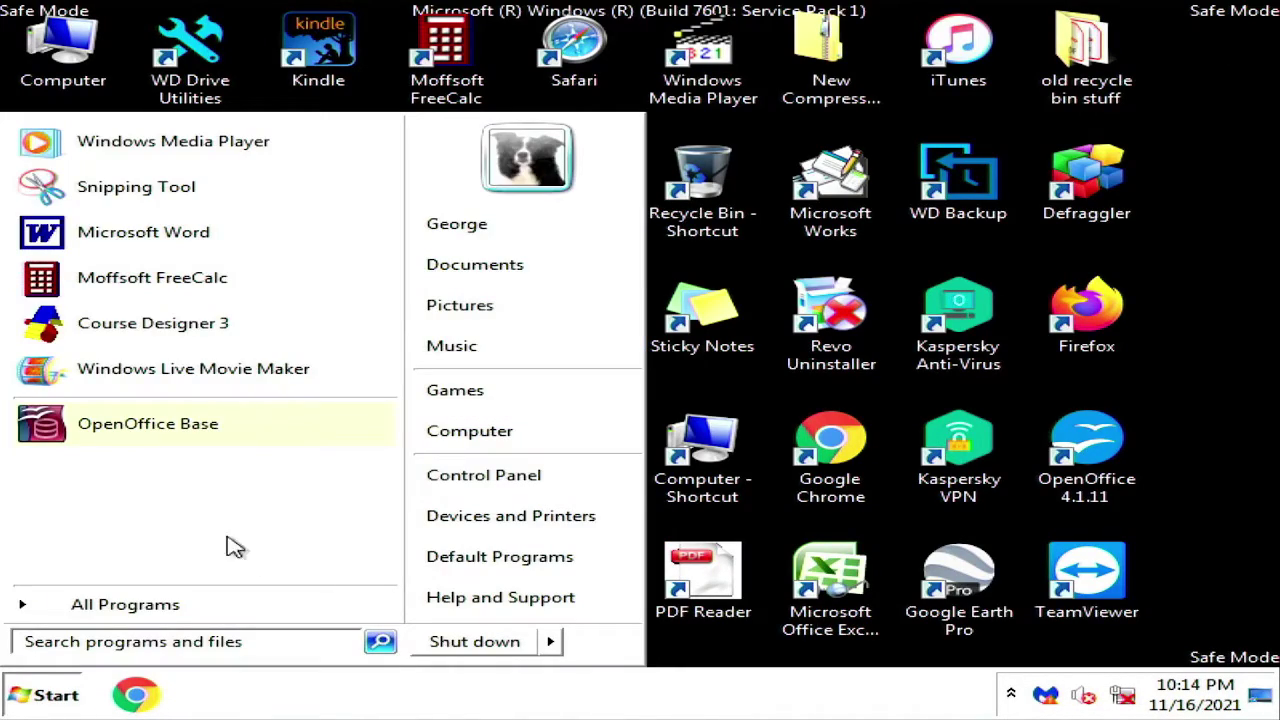
click(1214, 392)
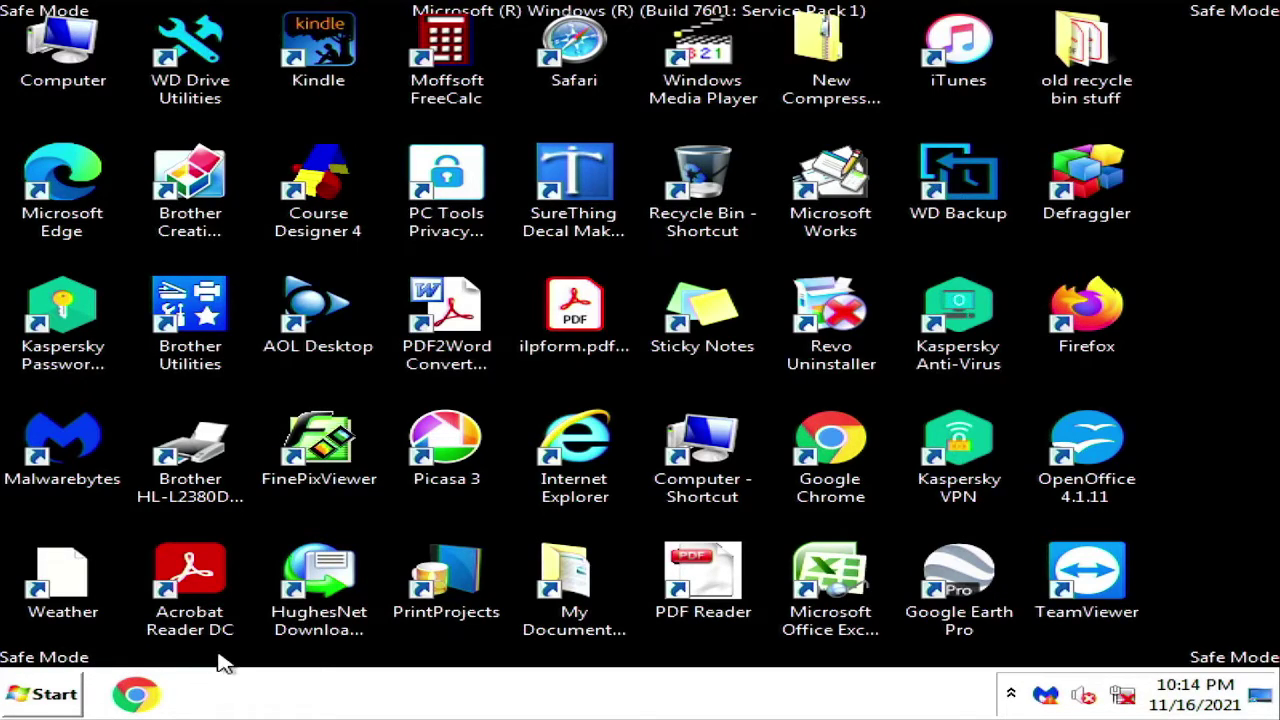
Launch the Services console with services.msc and scroll down to Windows Update
key(super+r)
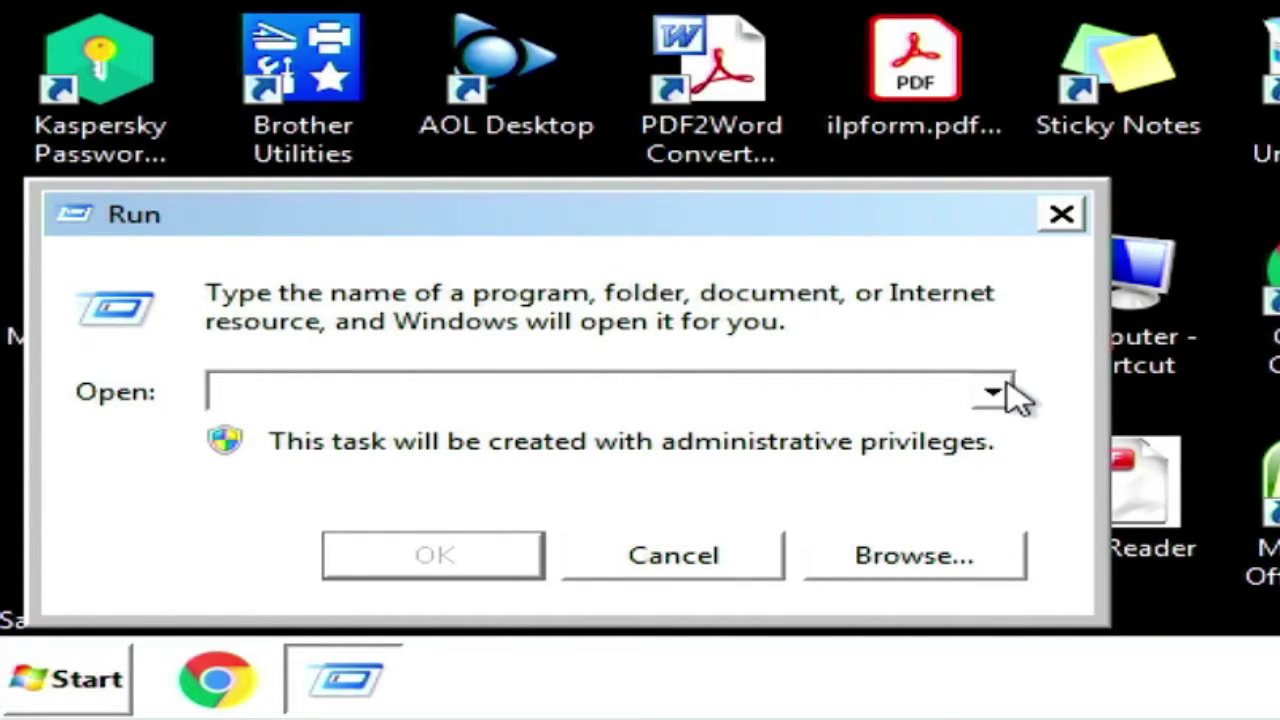
text(services.m)
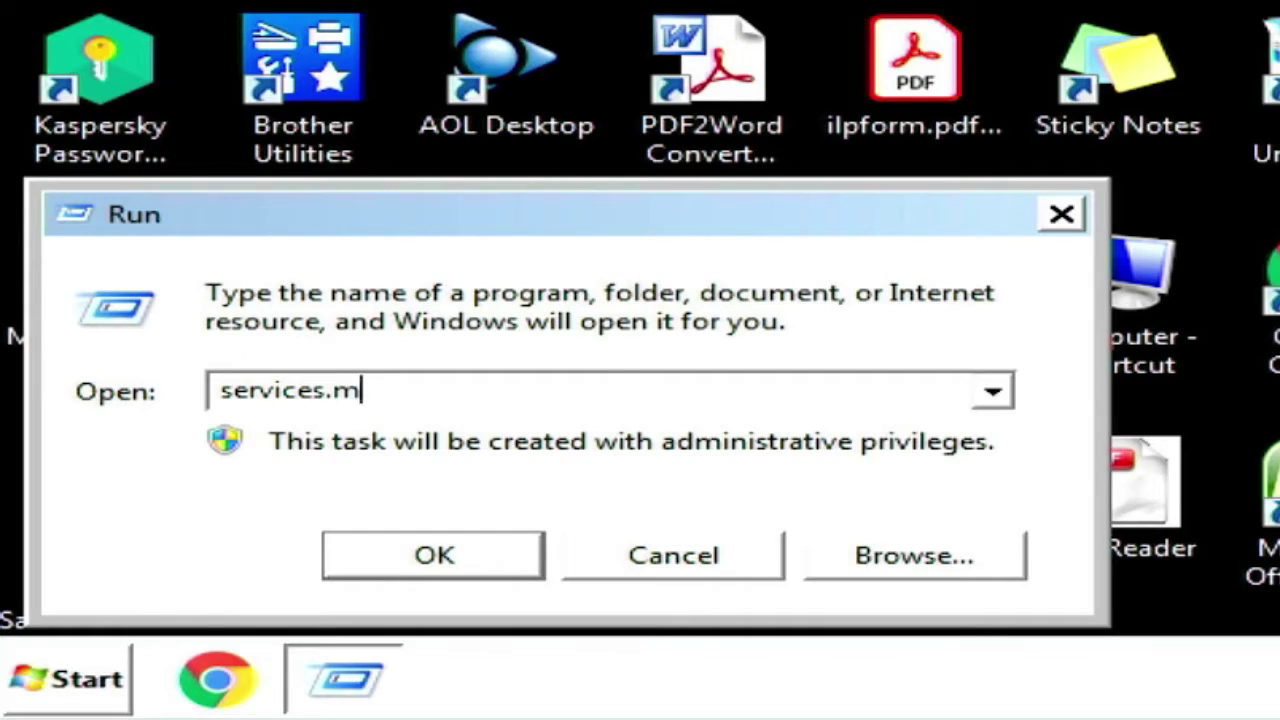
text(sc)
key(Return)
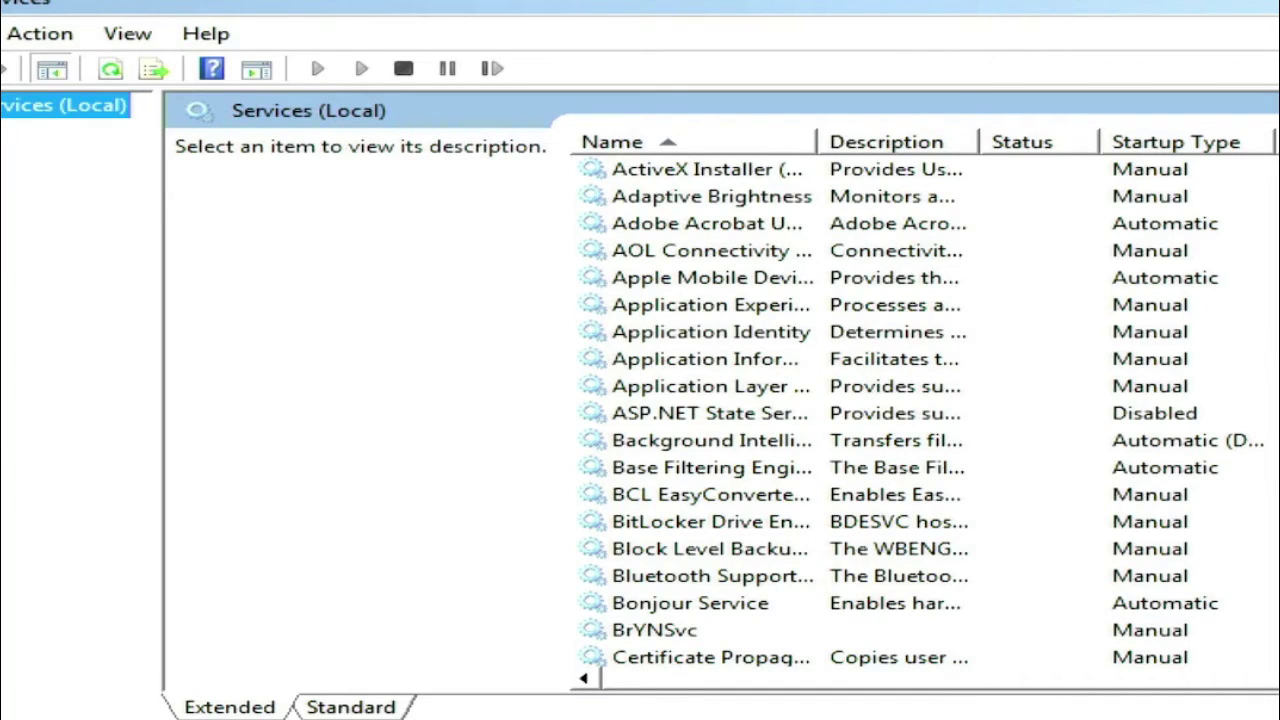
scroll(900, 410, down, 20)
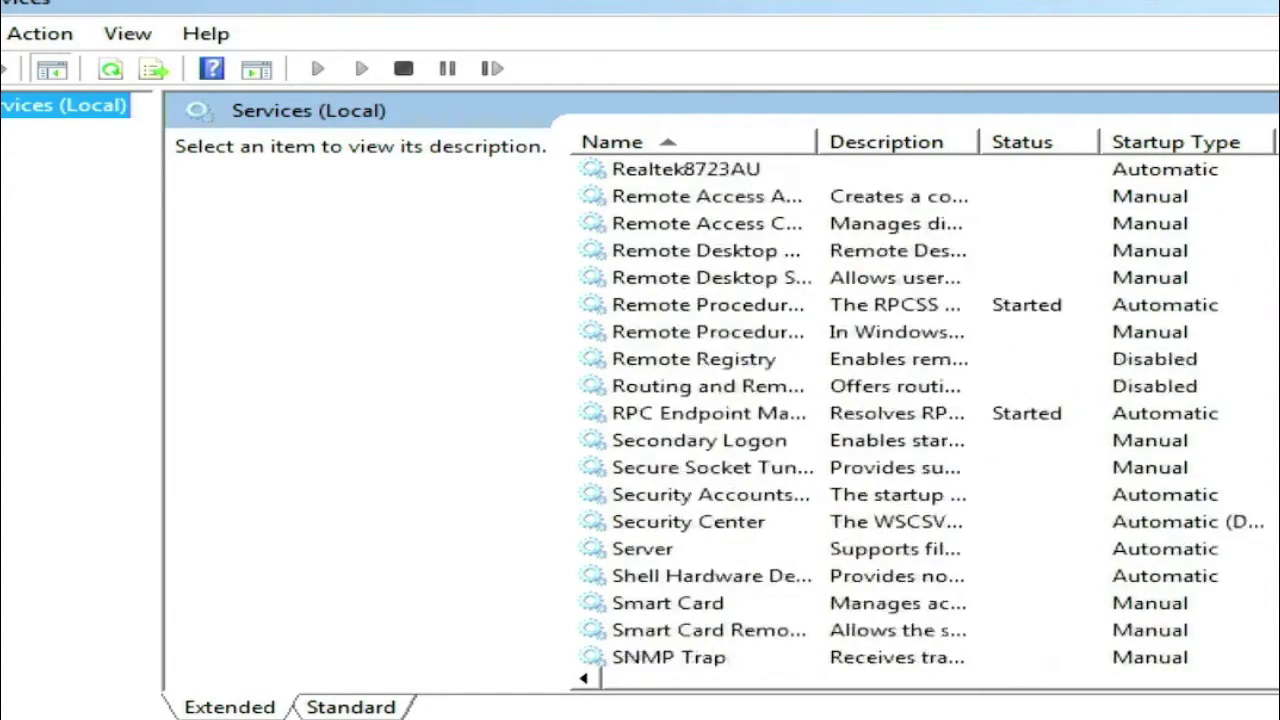
scroll(900, 410, down, 3)
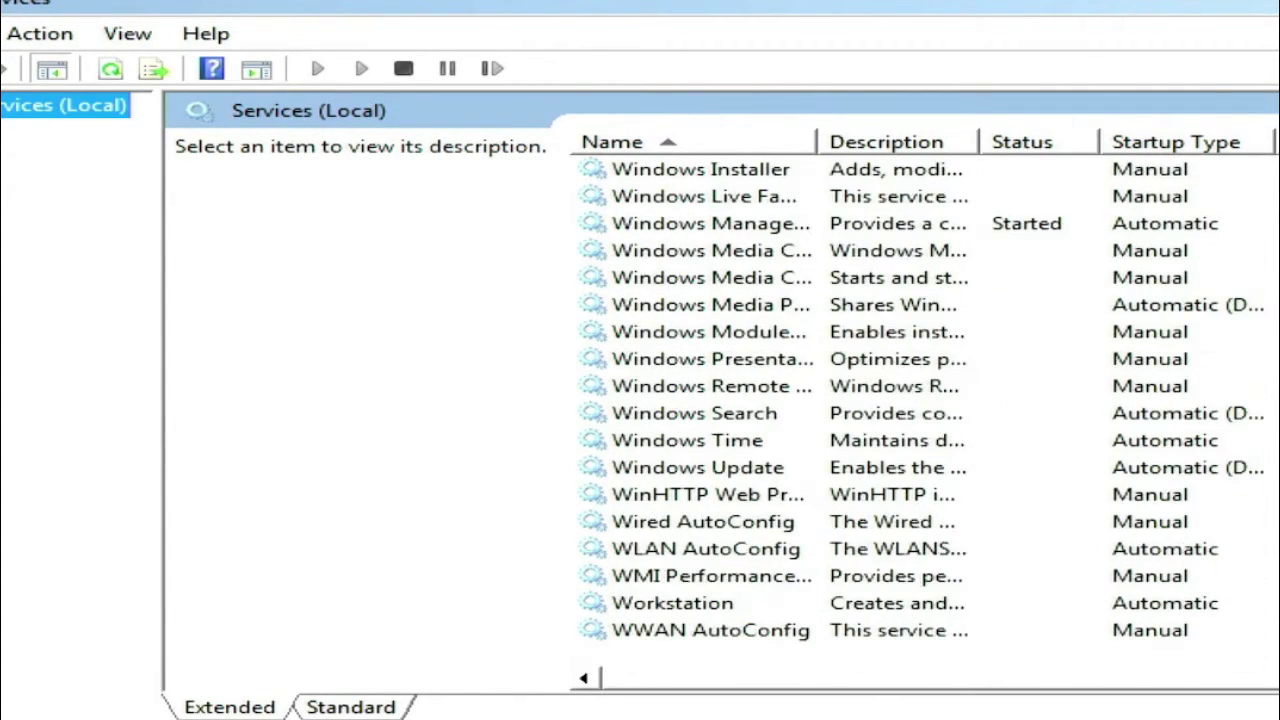
Set the Windows Update service's startup type to Manual, apply it, and close Services
double_click(680, 470)
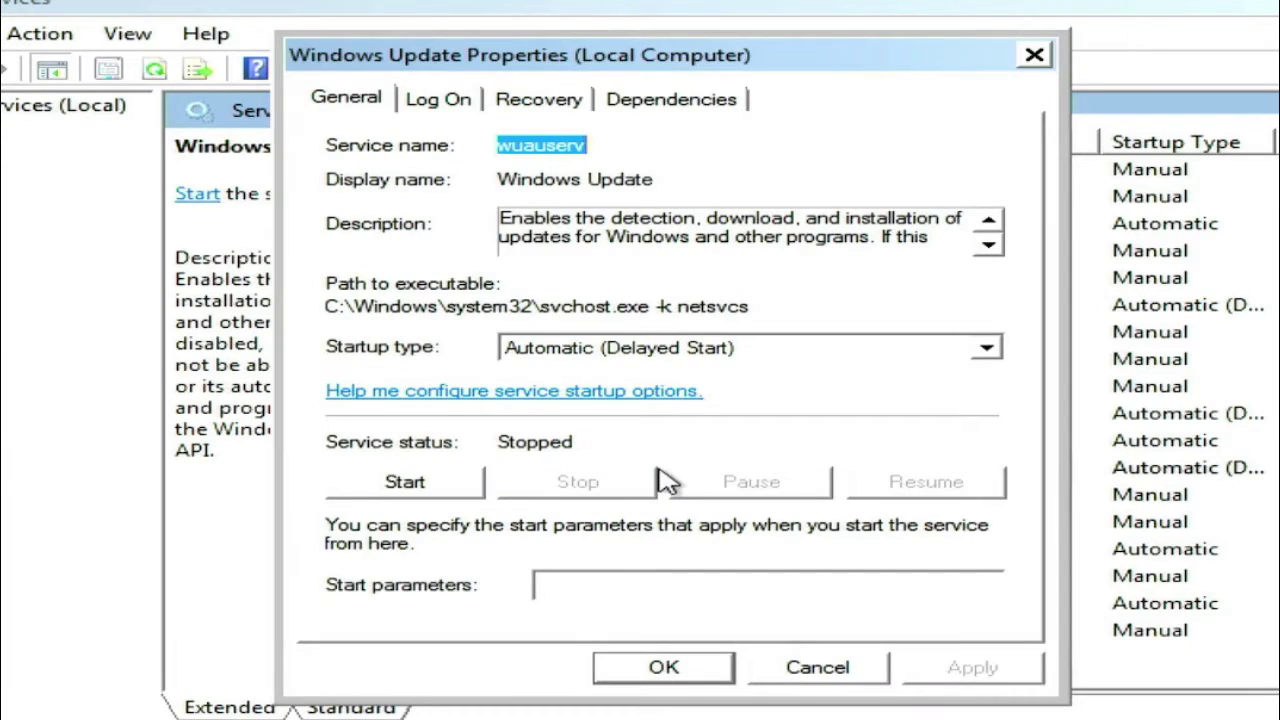
click(765, 350)
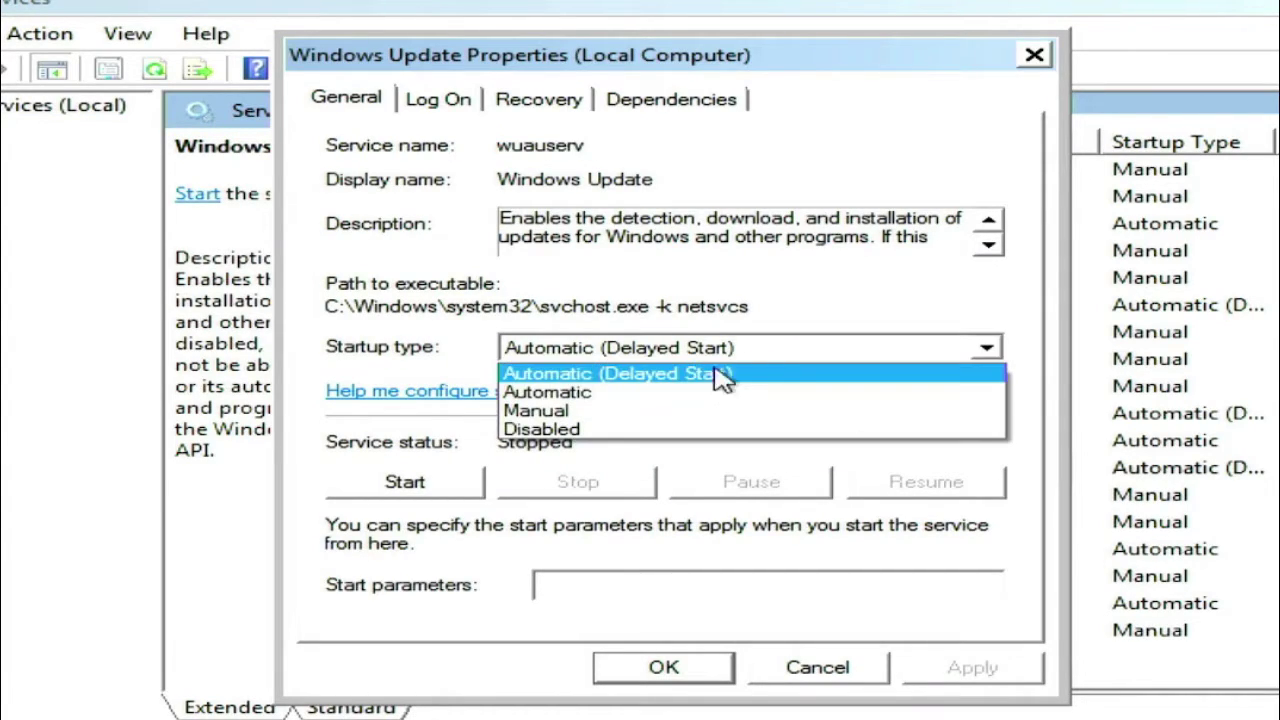
click(668, 411)
click(1000, 678)
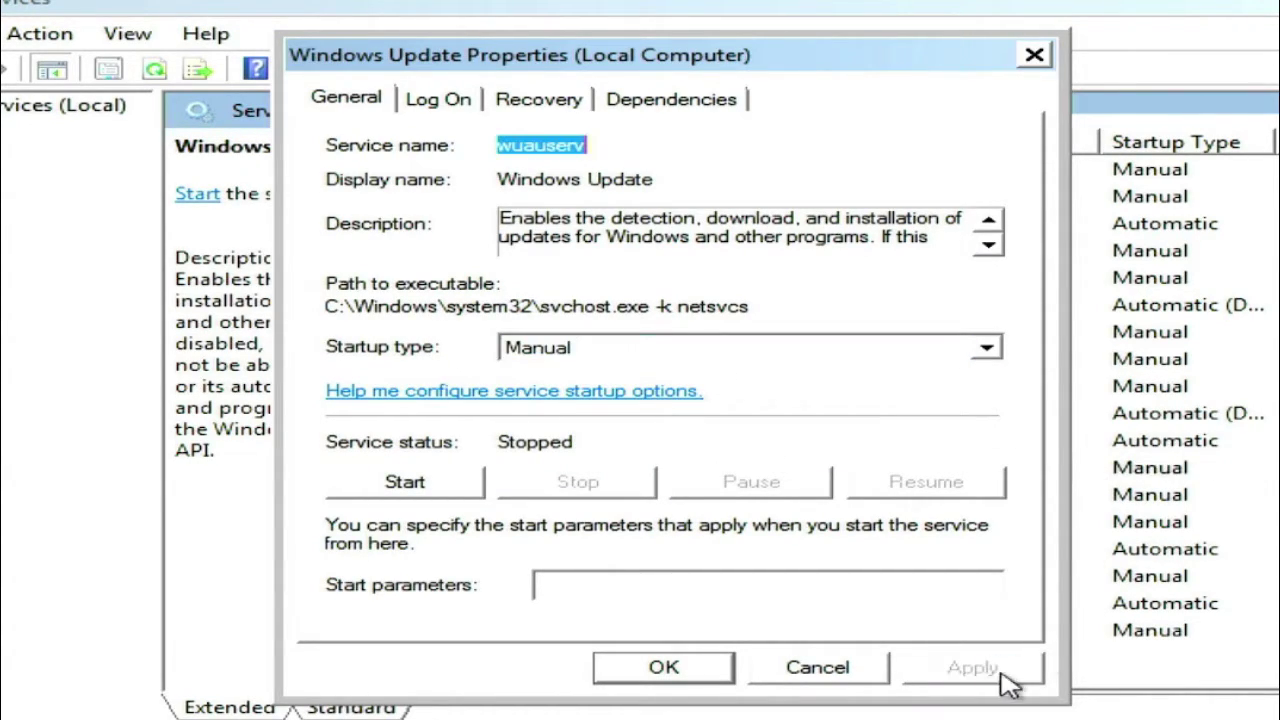
click(700, 672)
key(alt+F4)
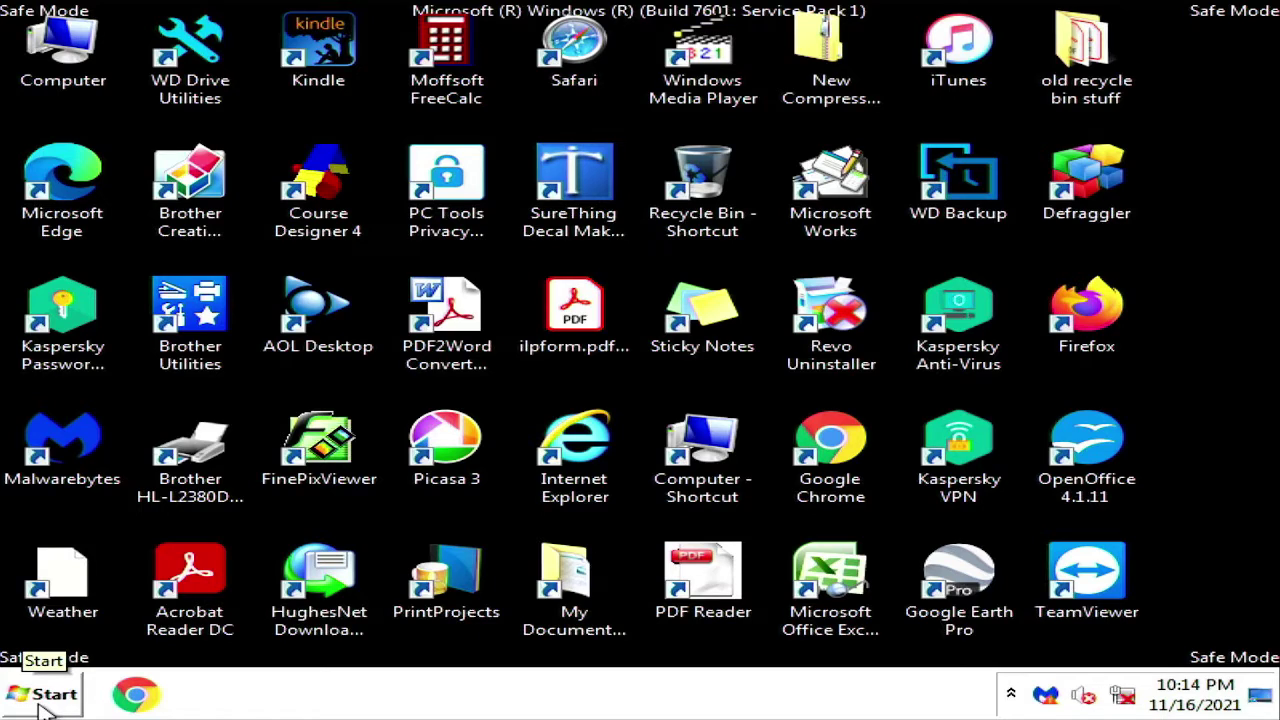
From Computer, open the OS (C:) drive properties and start Disk Cleanup
click(44, 694)
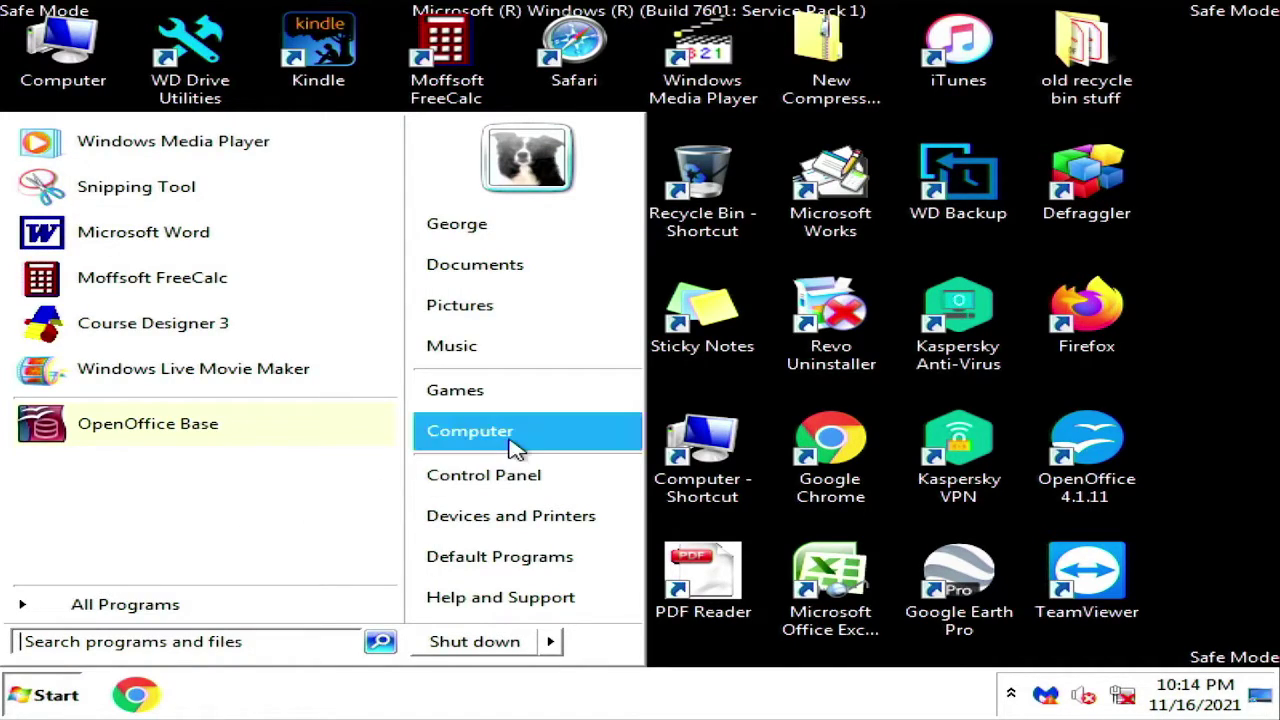
click(522, 445)
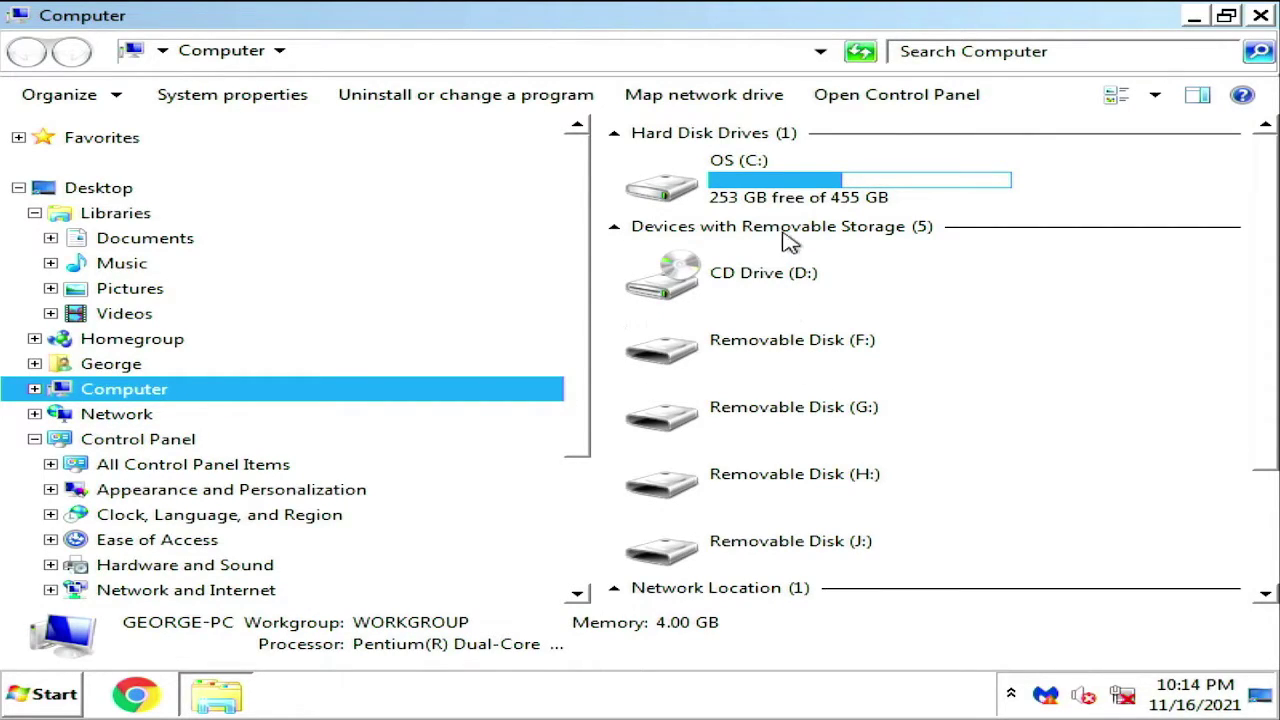
double_click(783, 182)
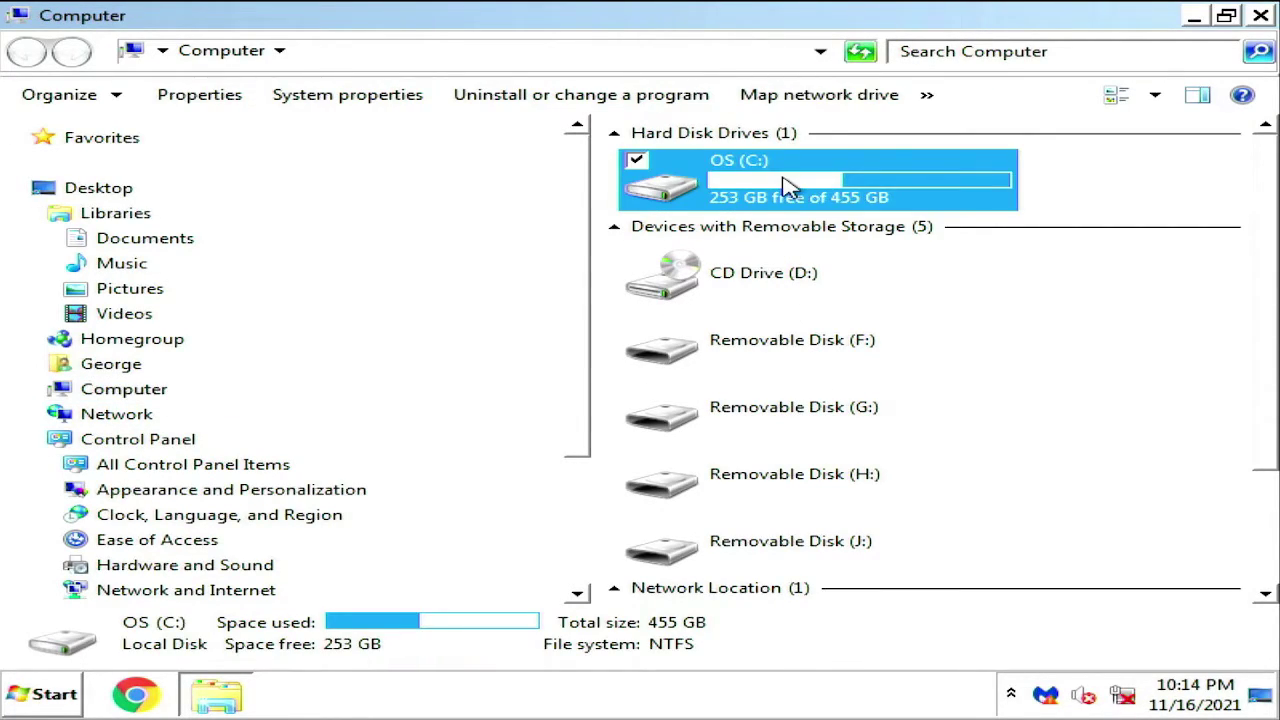
right_click(805, 180)
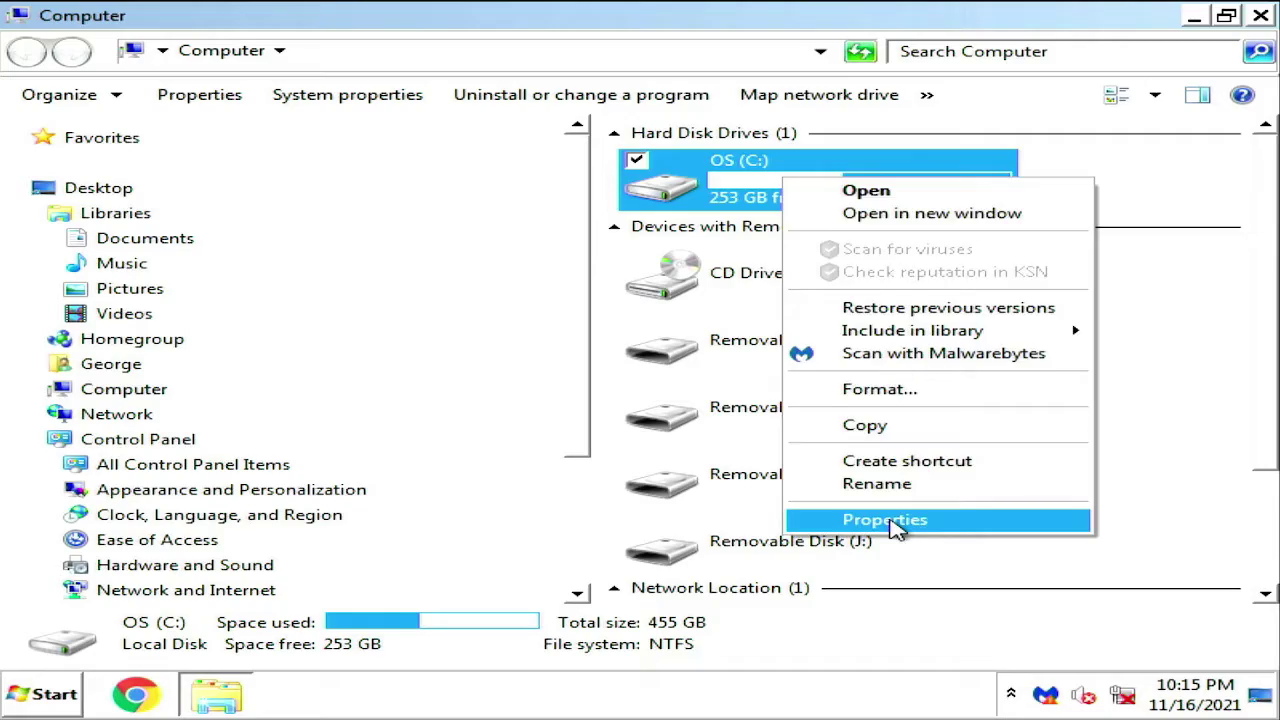
click(897, 523)
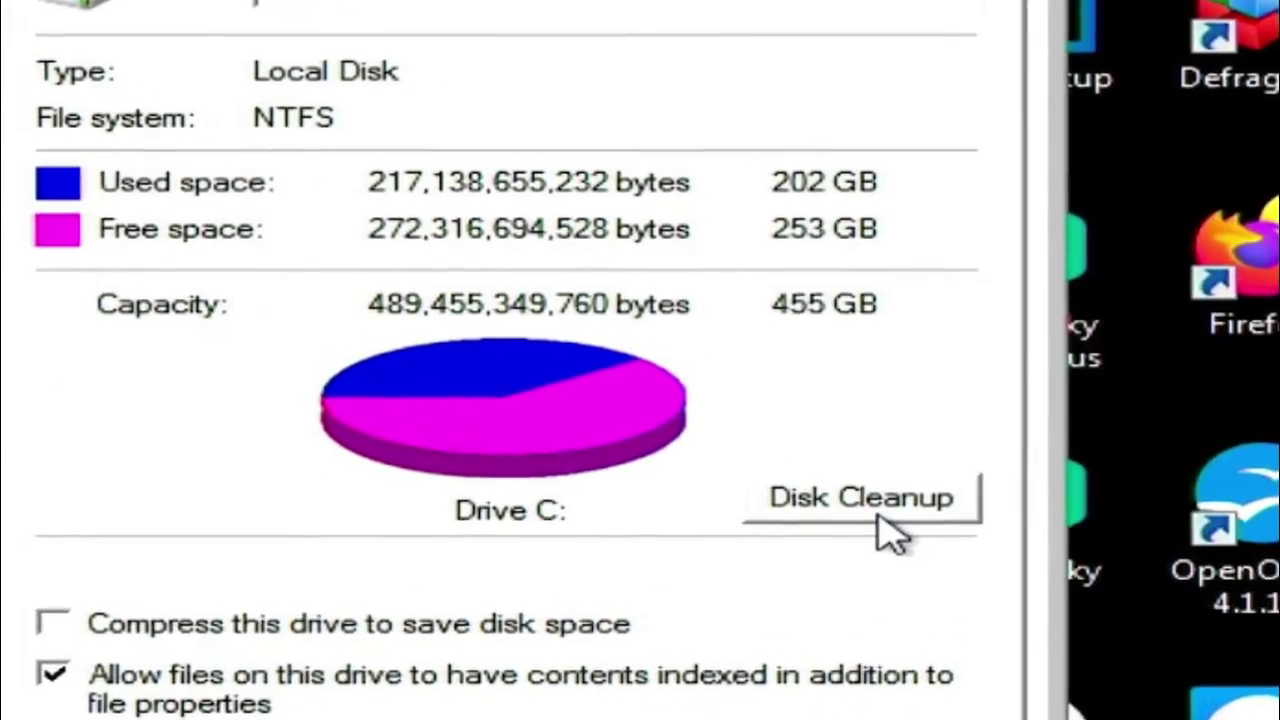
click(862, 505)
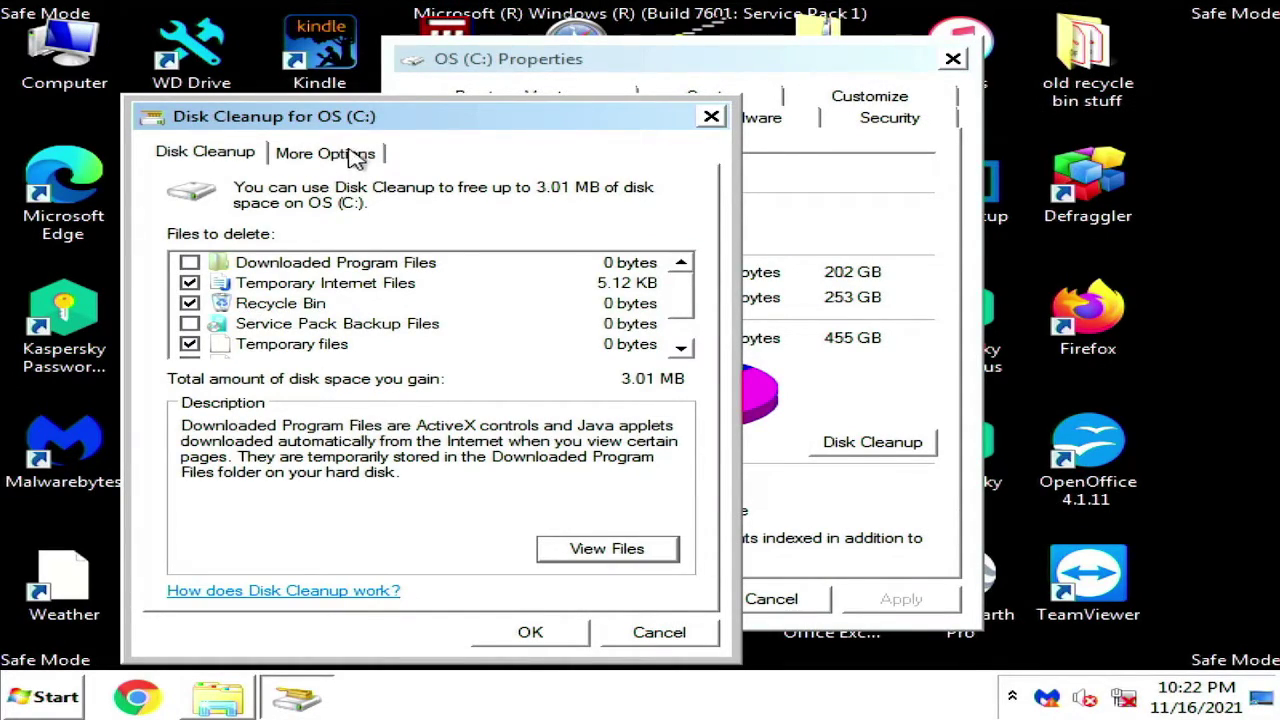
Tick Service Pack Backup Files and queued Windows error reports, then permanently delete the checked files
click(189, 323)
scroll(228, 340, down, 1)
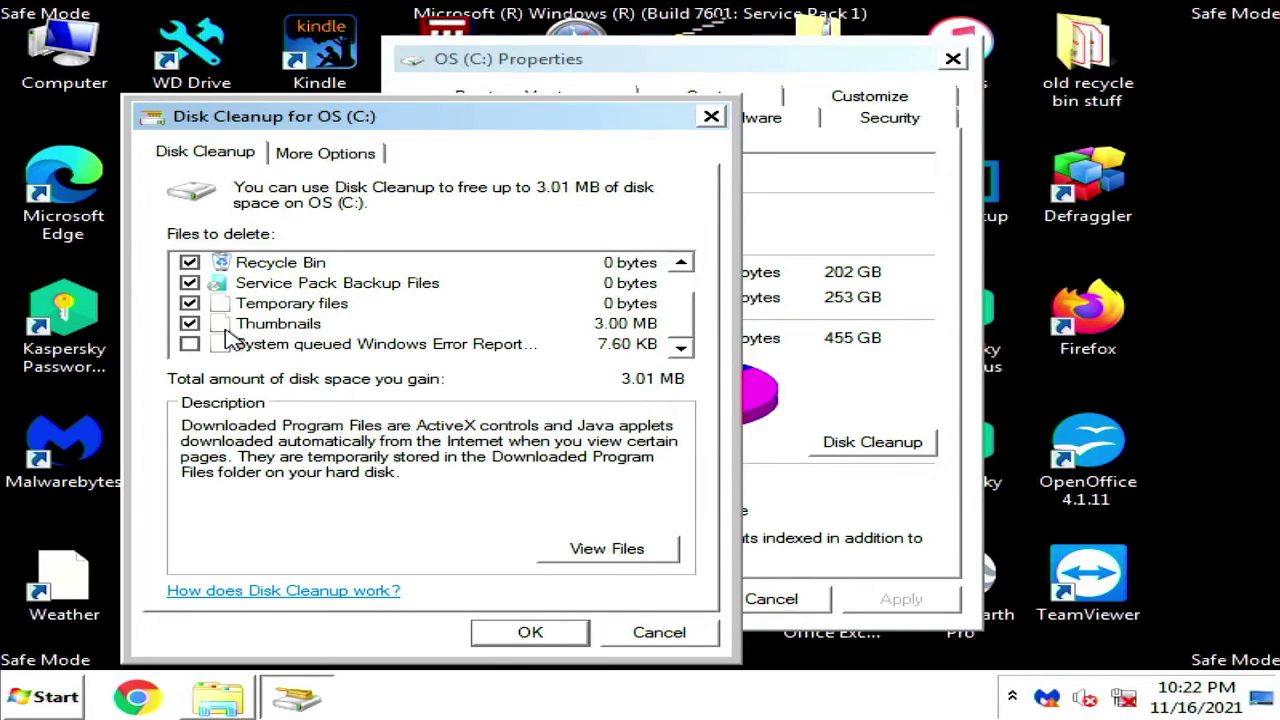
click(190, 344)
click(566, 630)
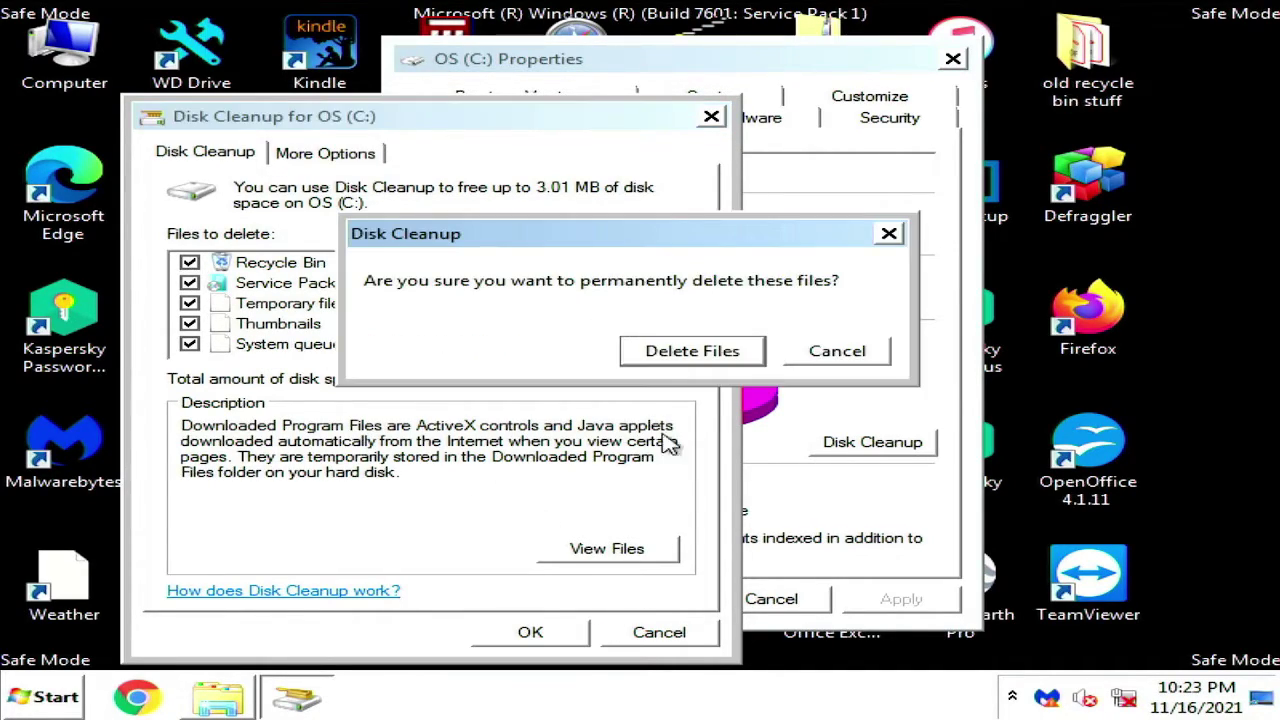
click(706, 361)
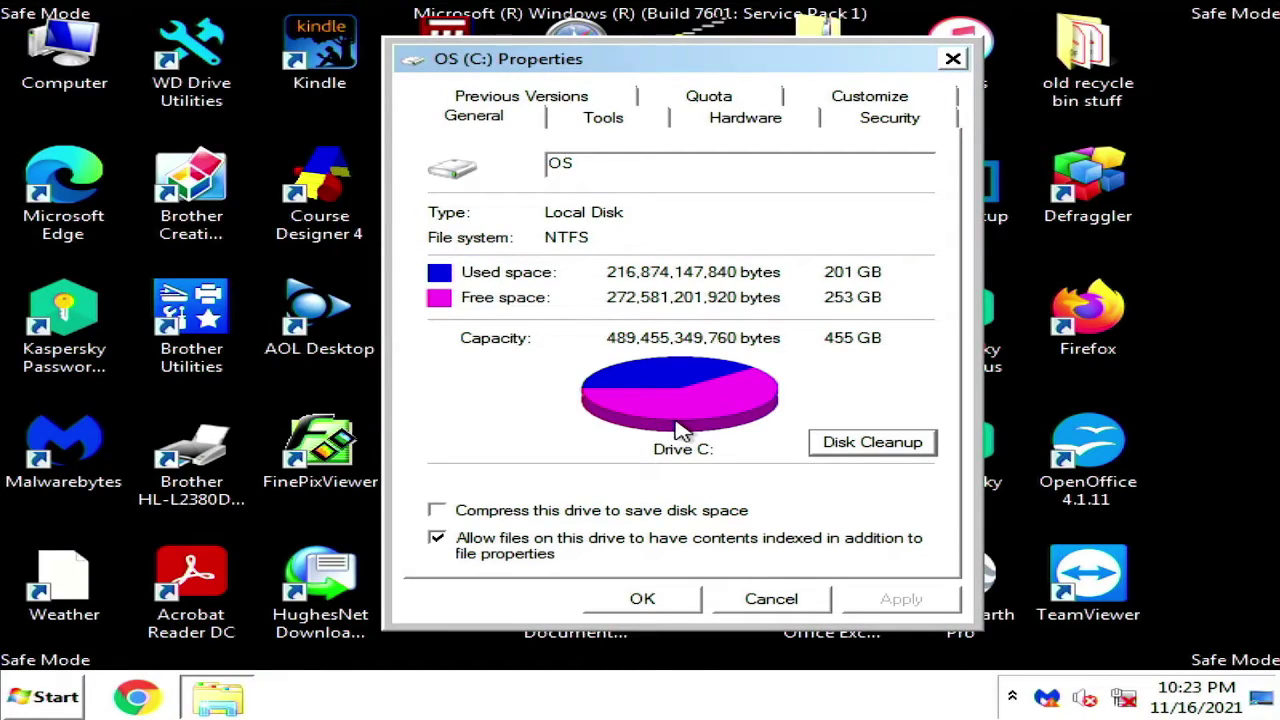
Restart Windows from the Start menu and let it boot back to the normal desktop
click(643, 600)
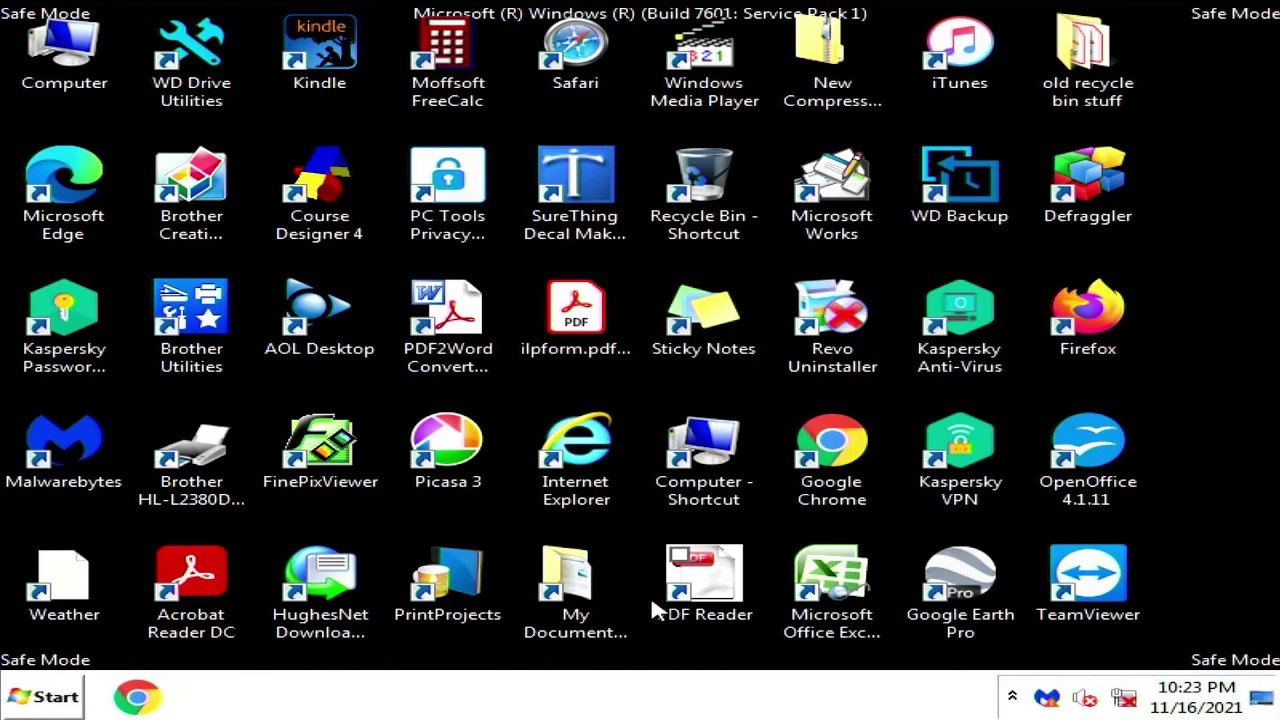
key(super)
click(553, 646)
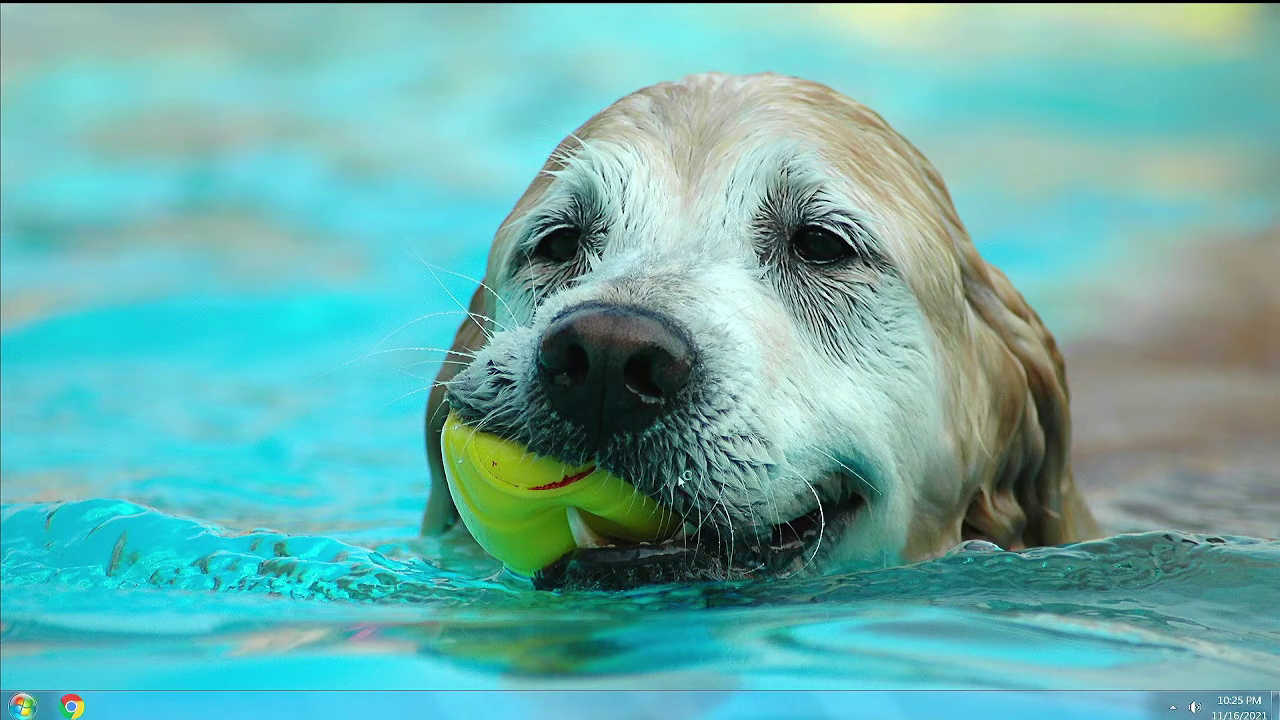
click(488, 508)
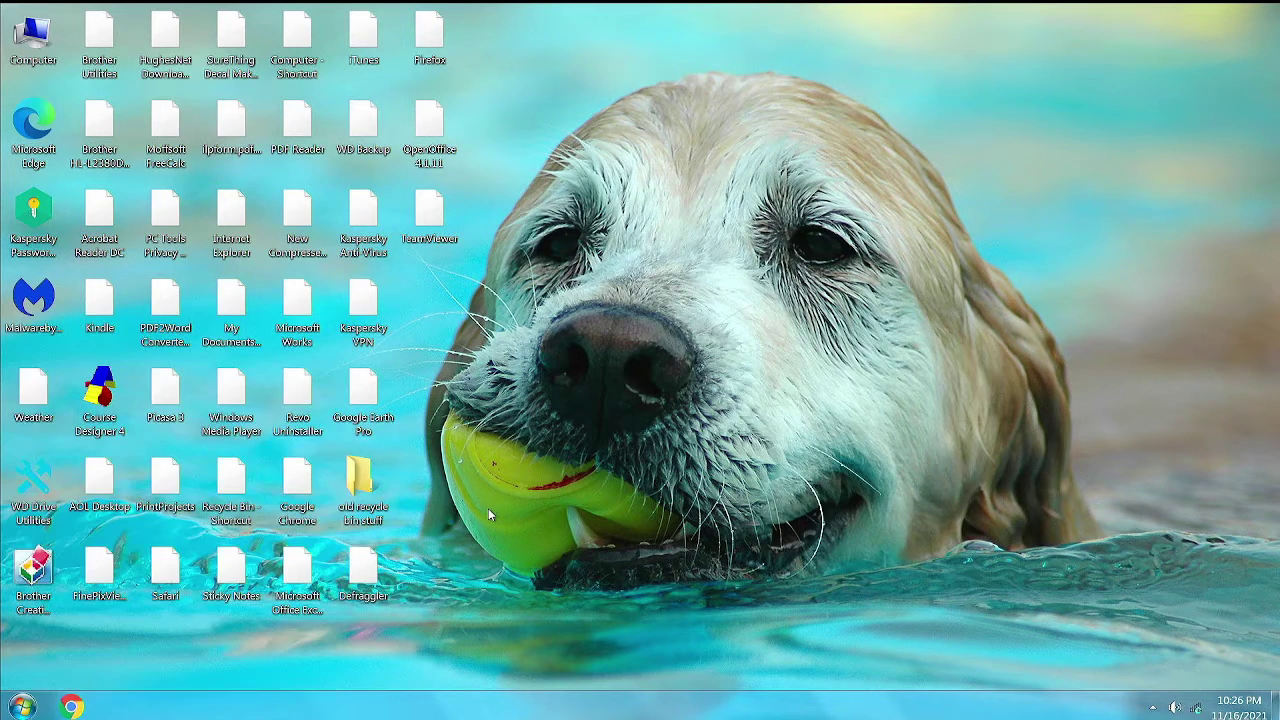